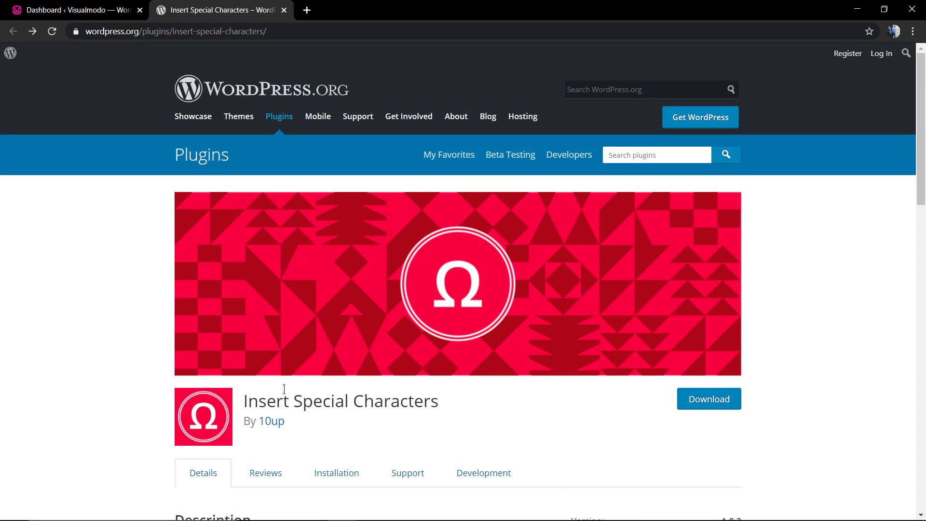
pyautogui.scroll(-1, 283, 390)
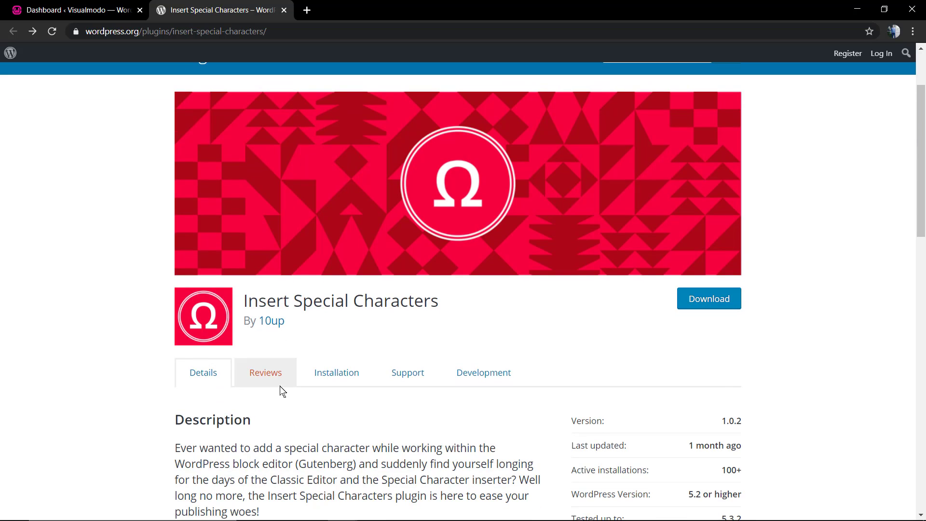
pyautogui.scroll(-1, 350, 334)
pyautogui.scroll(-1, 350, 332)
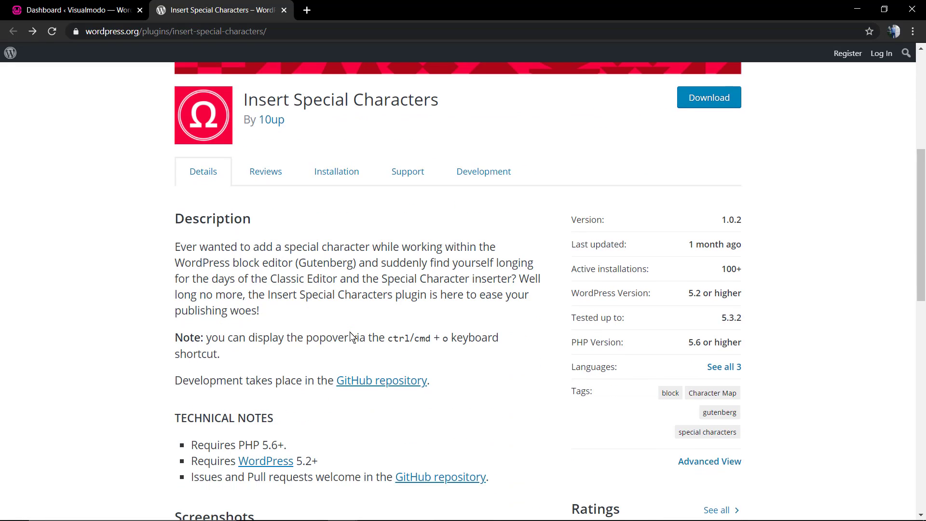
pyautogui.scroll(-2, 349, 333)
pyautogui.scroll(-1, 343, 339)
# - View the plugin's symbol-picker screenshot at full size
pyautogui.click(343, 340)
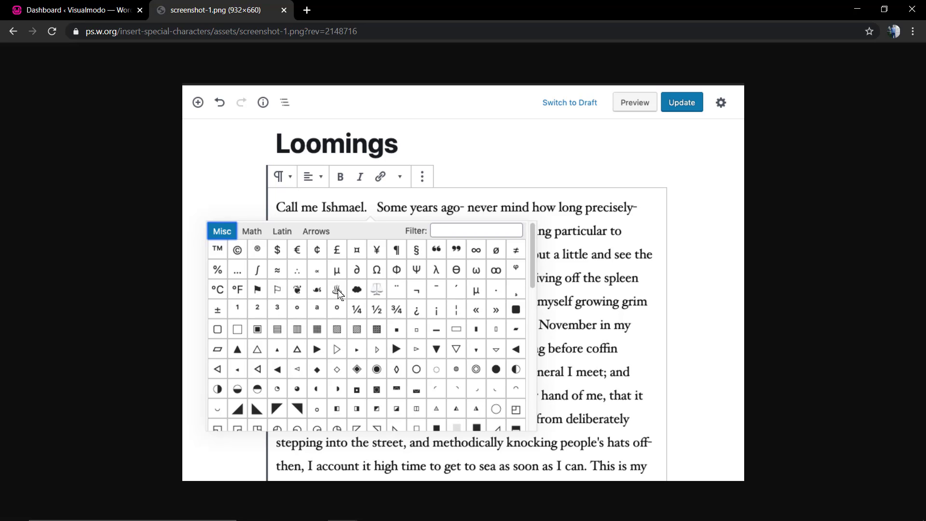
# - From the admin dashboard, go to Plugins > Add New and search for 'insert special'
pyautogui.click(13, 31)
pyautogui.click(45, 10)
pyautogui.moveTo(38, 403)
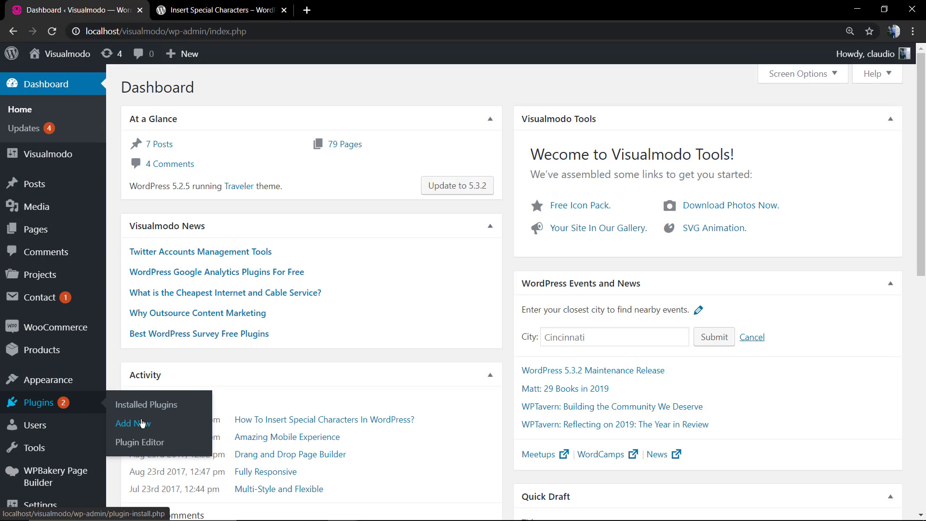
pyautogui.click(143, 424)
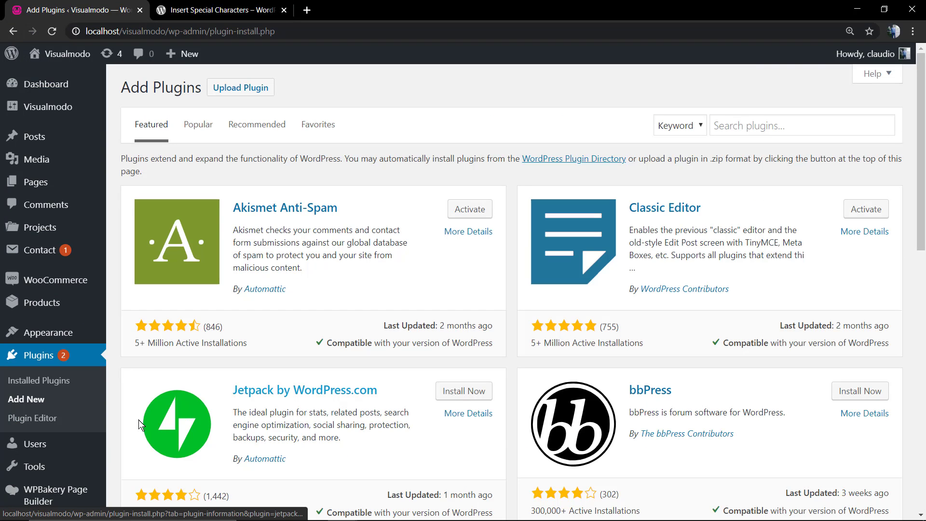
pyautogui.click(754, 132)
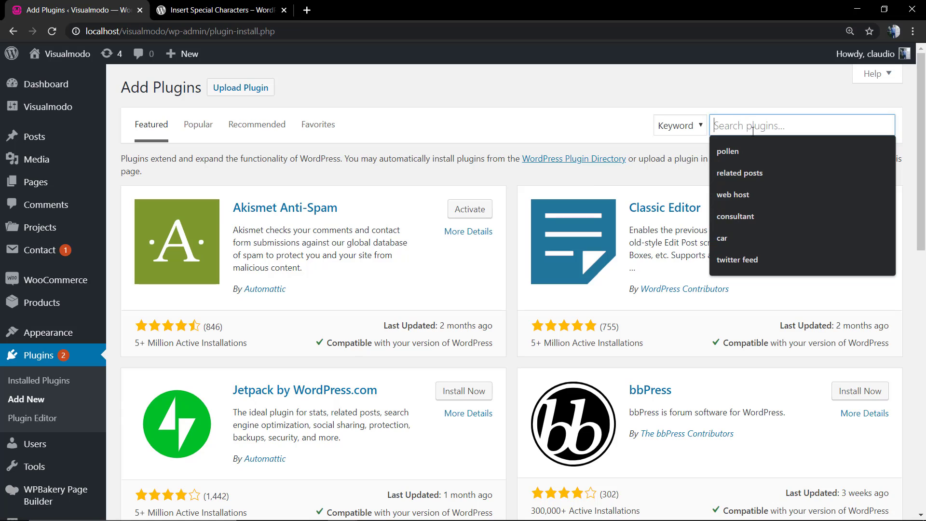
pyautogui.write('insert')
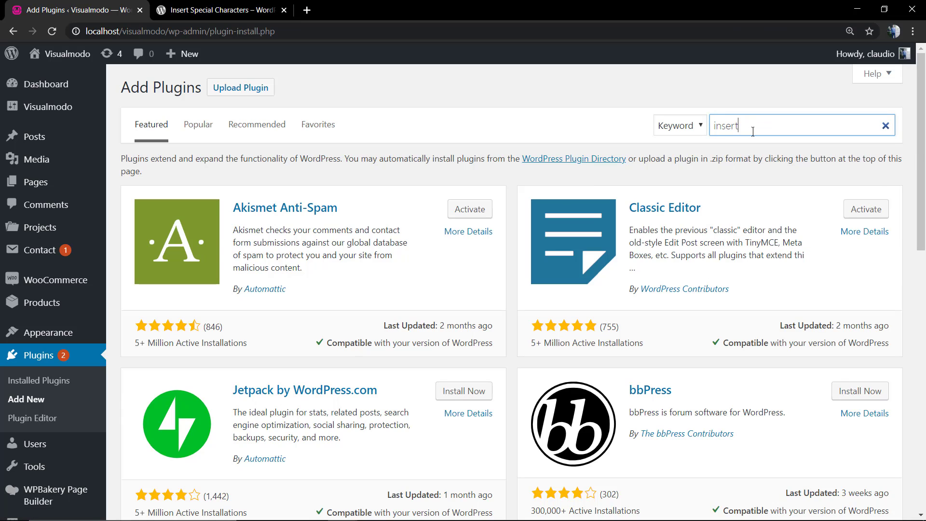
pyautogui.write(' spexci')
pyautogui.press('BackSpace')
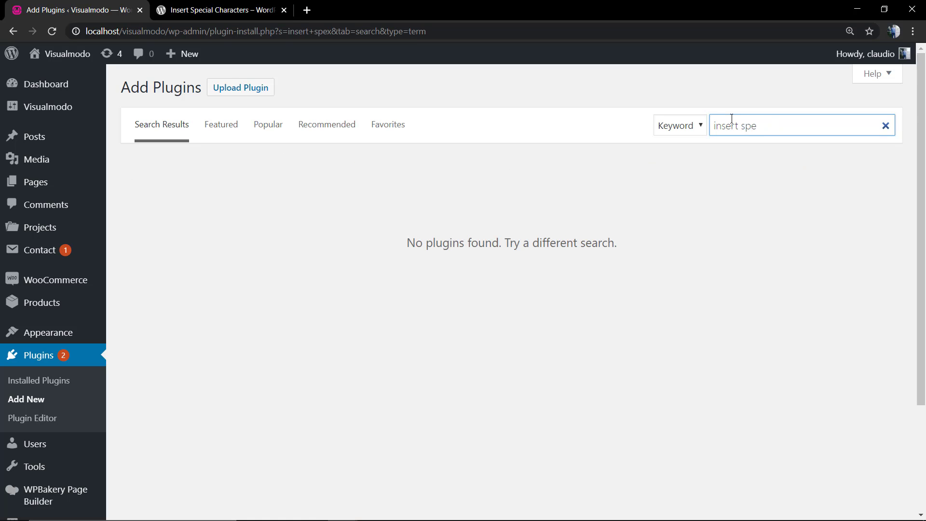
pyautogui.write('cial')
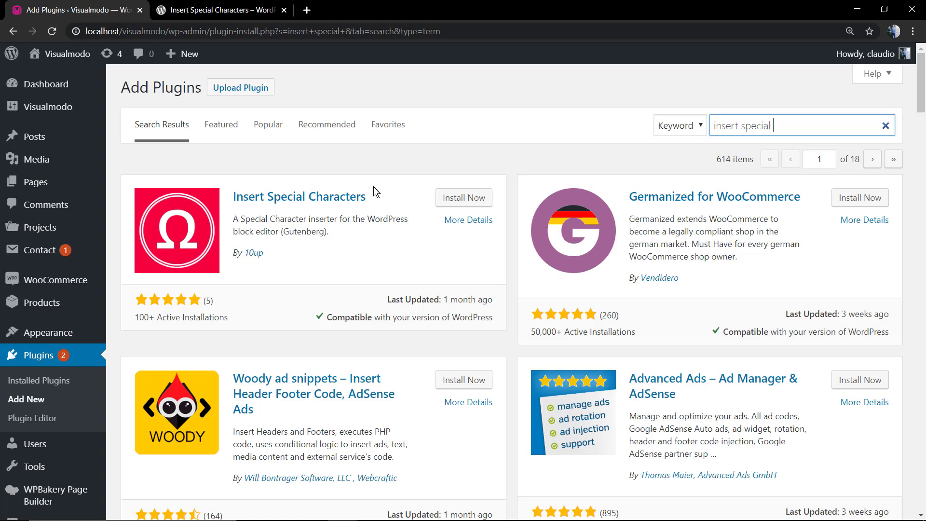
# - Install the Insert Special Characters plugin and activate it once installed
pyautogui.click(448, 198)
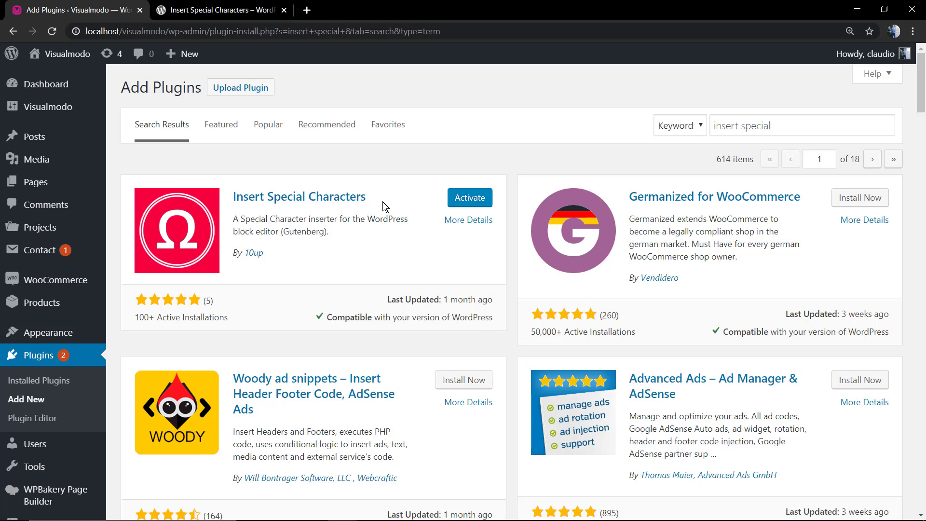
pyautogui.rightClick(383, 203)
pyautogui.click(294, 290)
pyautogui.moveTo(386, 233); pyautogui.dragTo(463, 202)
pyautogui.click(467, 200)
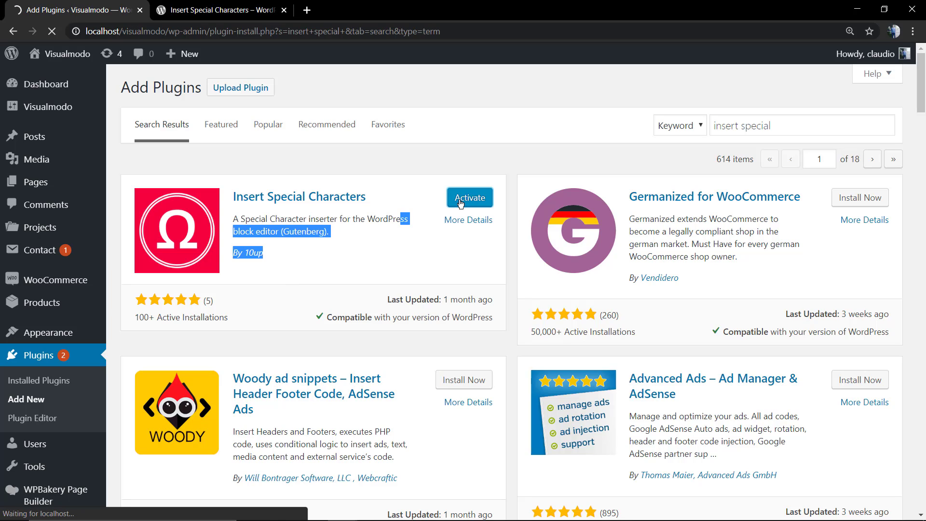
pyautogui.click(324, 247)
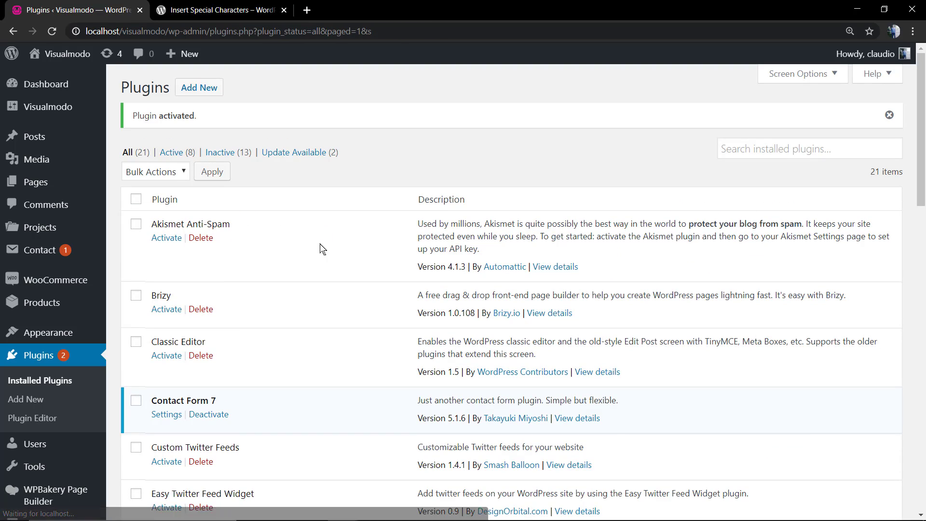
pyautogui.scroll(-3, 321, 248)
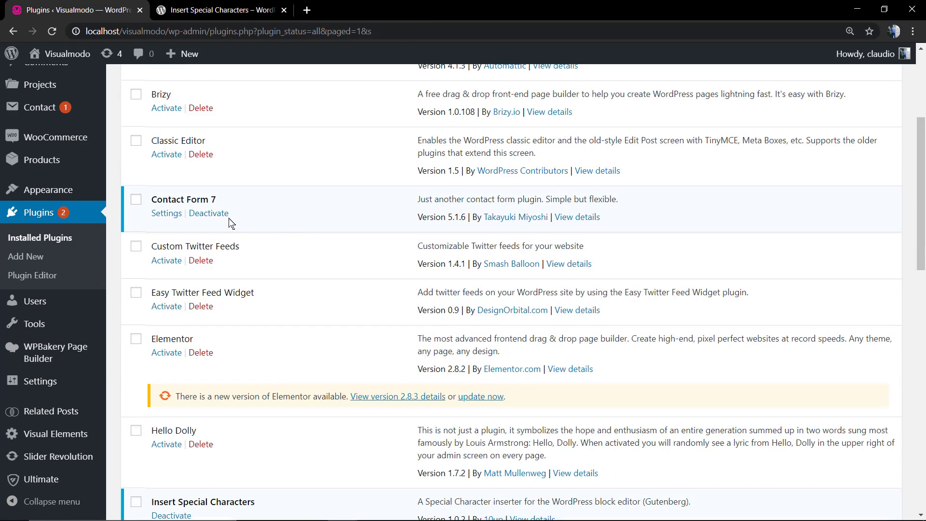
pyautogui.scroll(3, 202, 204)
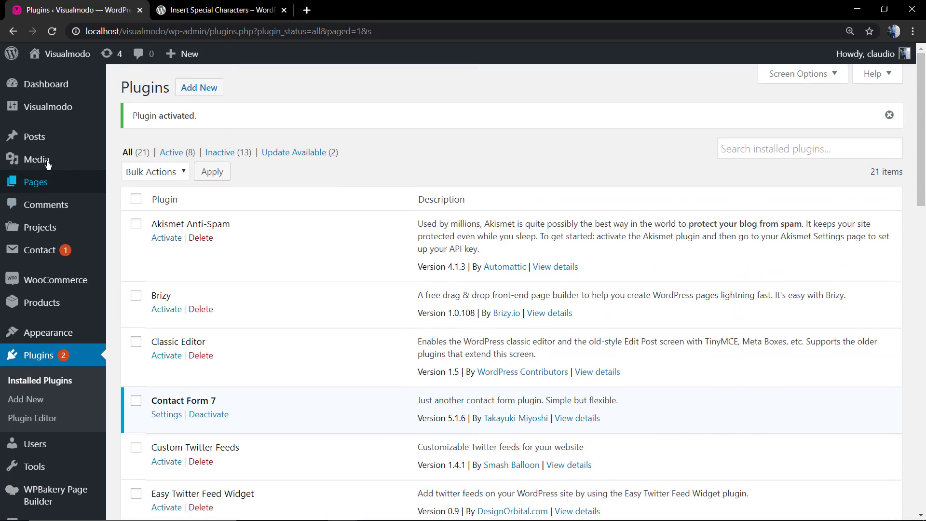
# - Start a new post and paste the plugin name into the title field
pyautogui.click(167, 162)
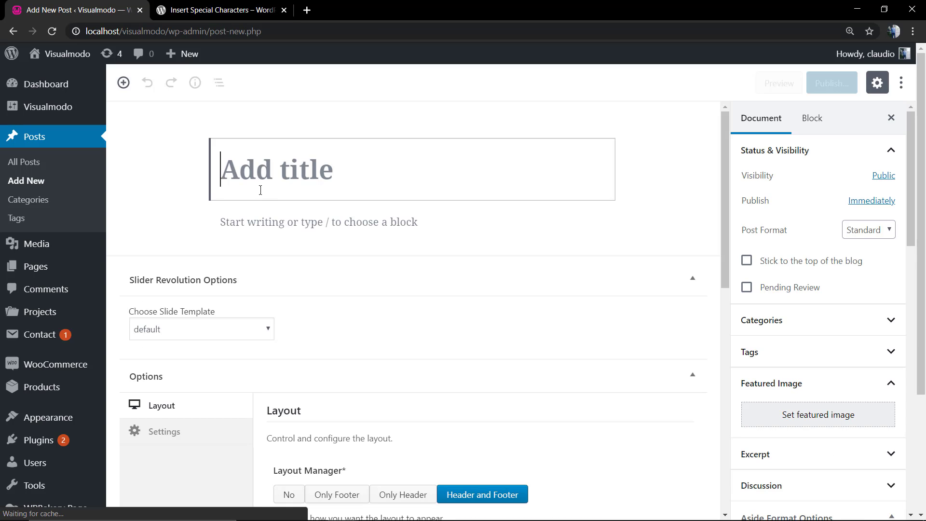
pyautogui.write('Insert Special Characters')
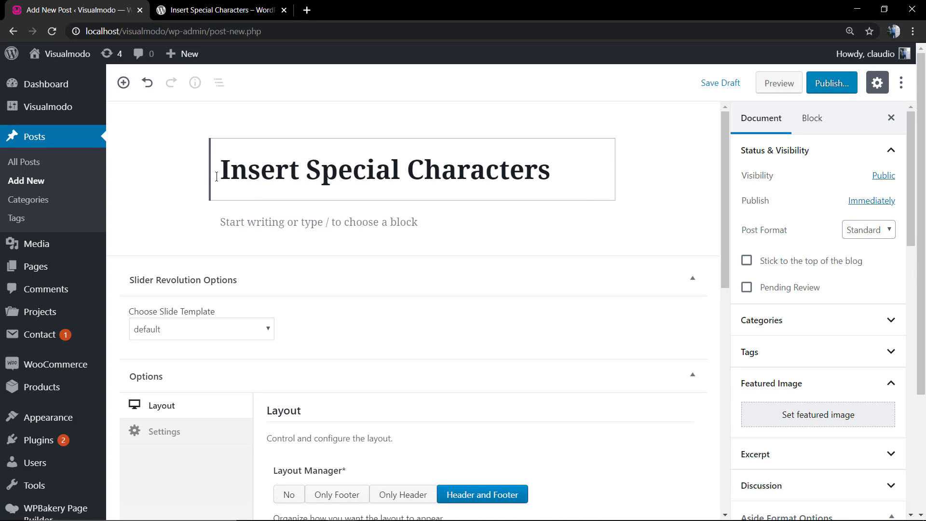
pyautogui.write('How ')
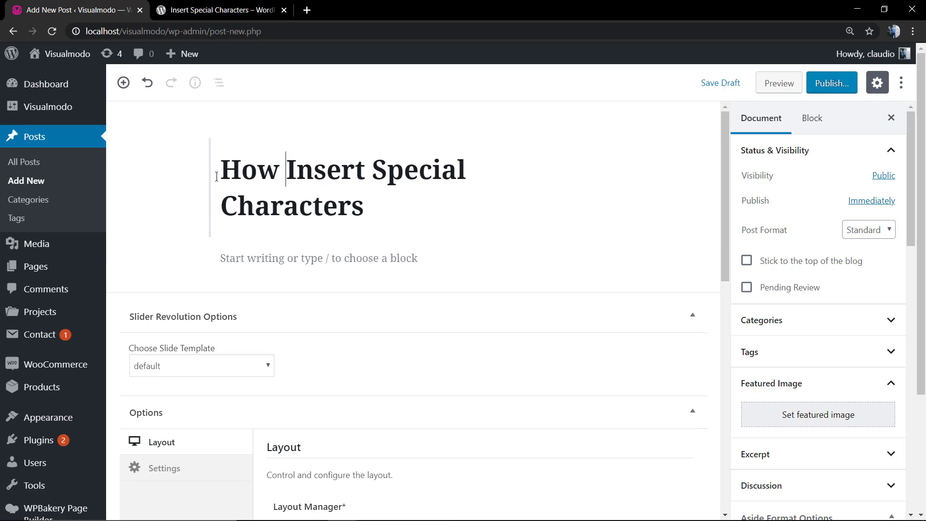
pyautogui.write('To')
pyautogui.moveTo(354, 169); pyautogui.dragTo(391, 190)
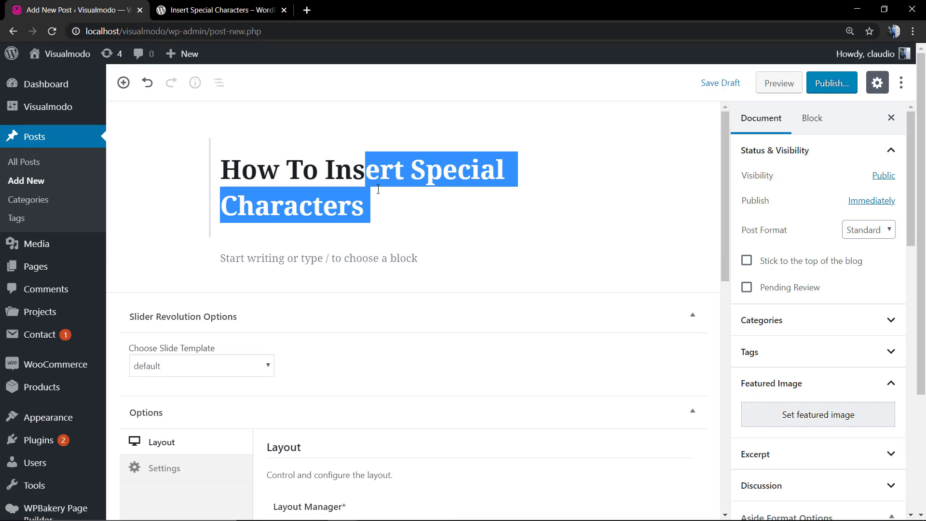
pyautogui.click(387, 214)
pyautogui.write('I')
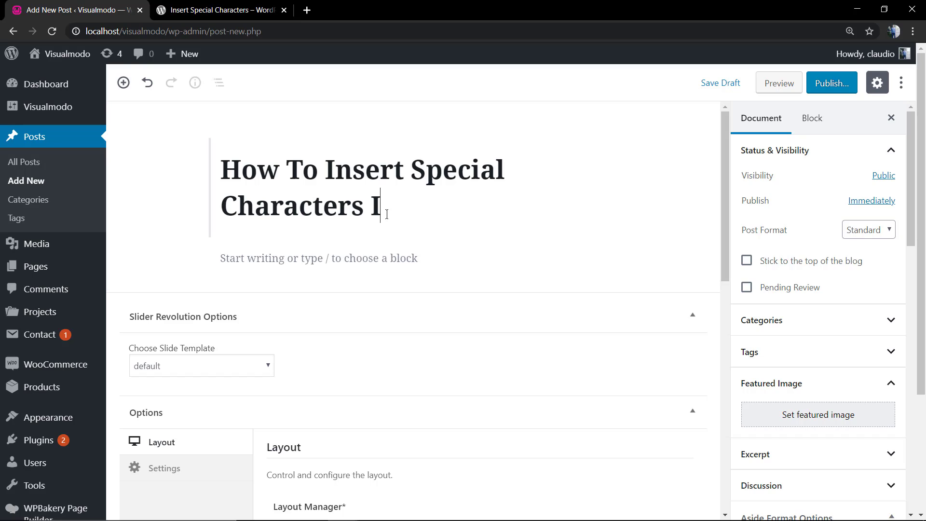
pyautogui.write('n WordPOr')
# - Correct the title to 'How To Insert Special Characters In WordPress?'
pyautogui.press('BackSpace')
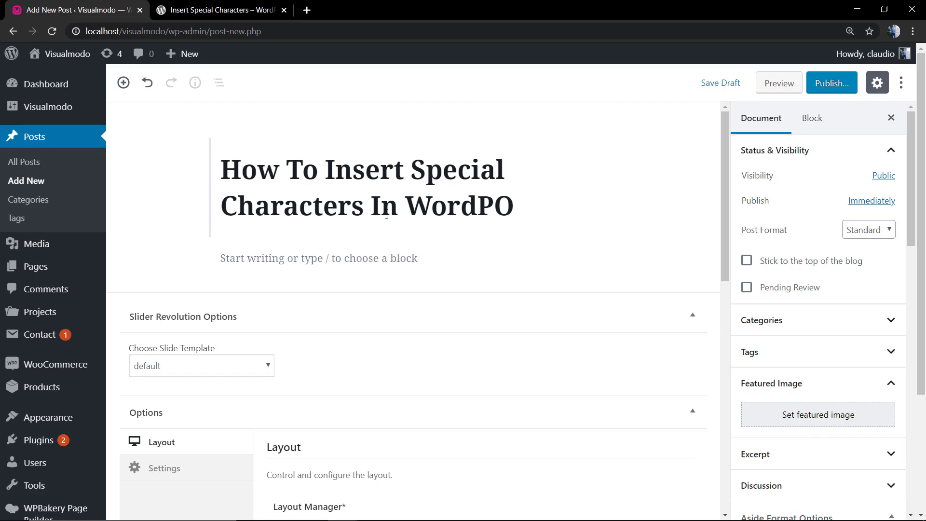
pyautogui.press('BackSpace')
pyautogui.write('resS?')
pyautogui.press('BackSpace')
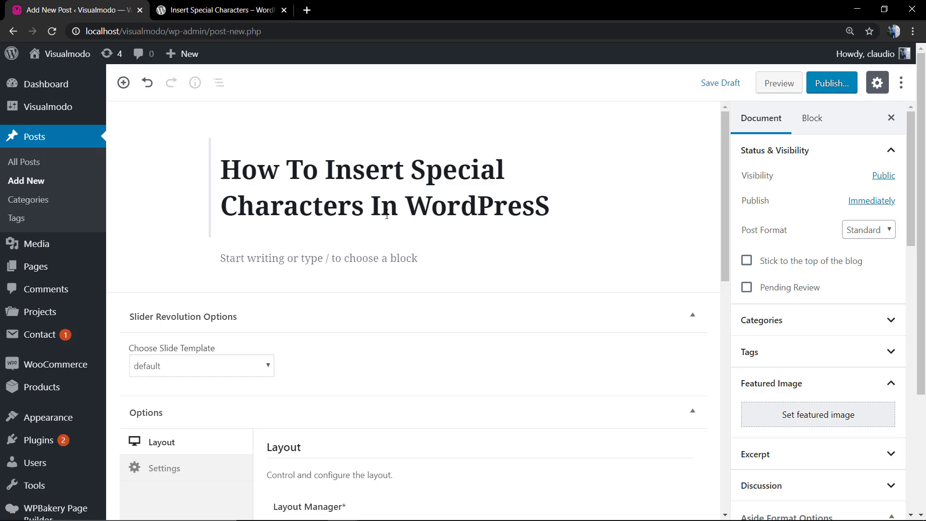
pyautogui.press('BackSpace')
pyautogui.write('s?')
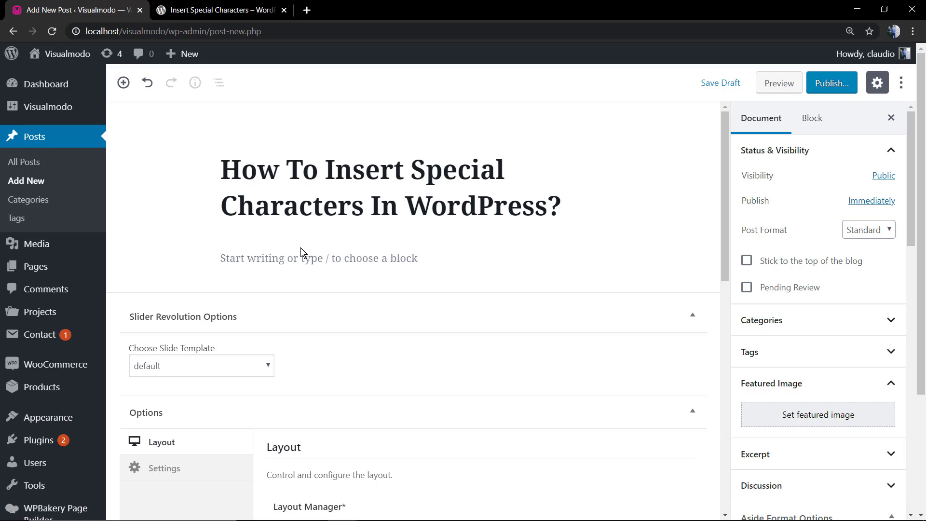
# - Write the paragraph 'How to add special character in WordPress?' below the title, fixing typos
pyautogui.click(292, 253)
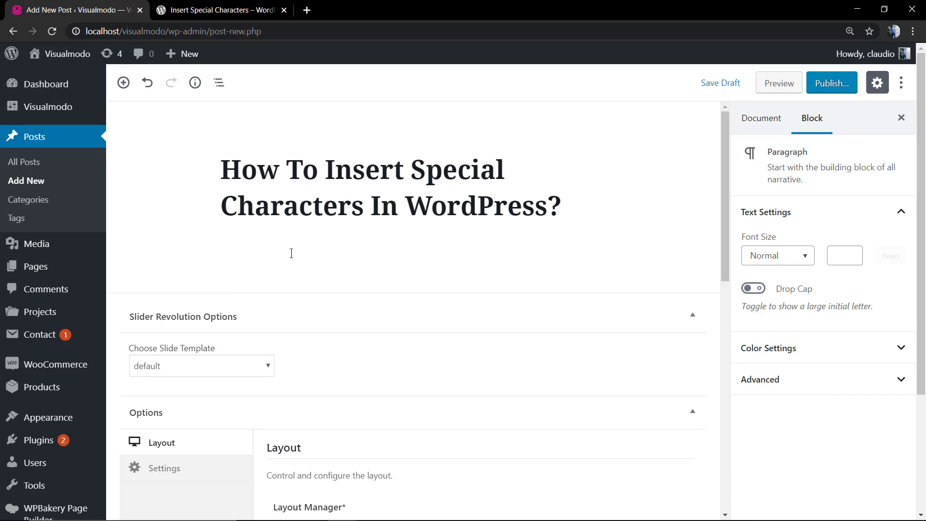
pyautogui.write('How to')
pyautogui.write(' add sp')
pyautogui.write('ecia')
pyautogui.write('hara')
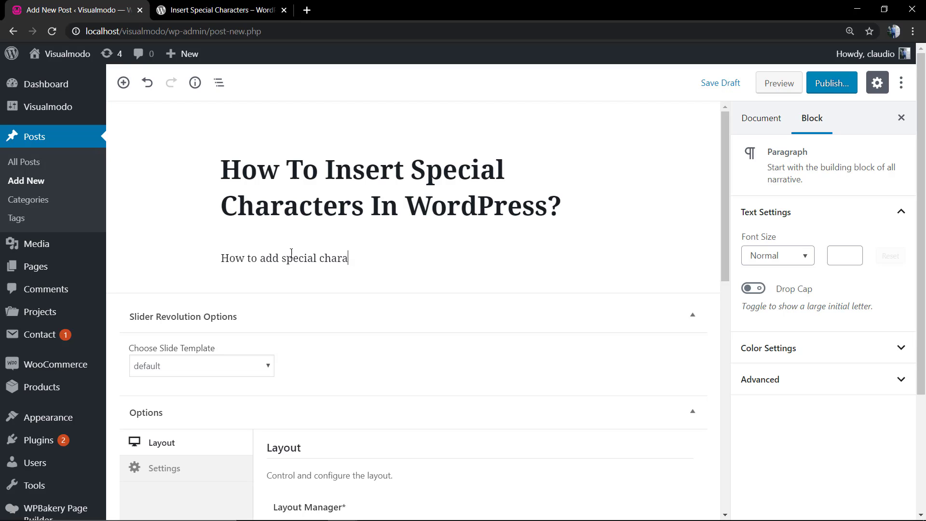
pyautogui.write('cter in Word')
pyautogui.write('Pr')
pyautogui.press('BackSpace')
pyautogui.press('BackSpace')
pyautogui.write('Pr')
pyautogui.press('BackSpace')
pyautogui.press('BackSpace')
pyautogui.write('PresS?')
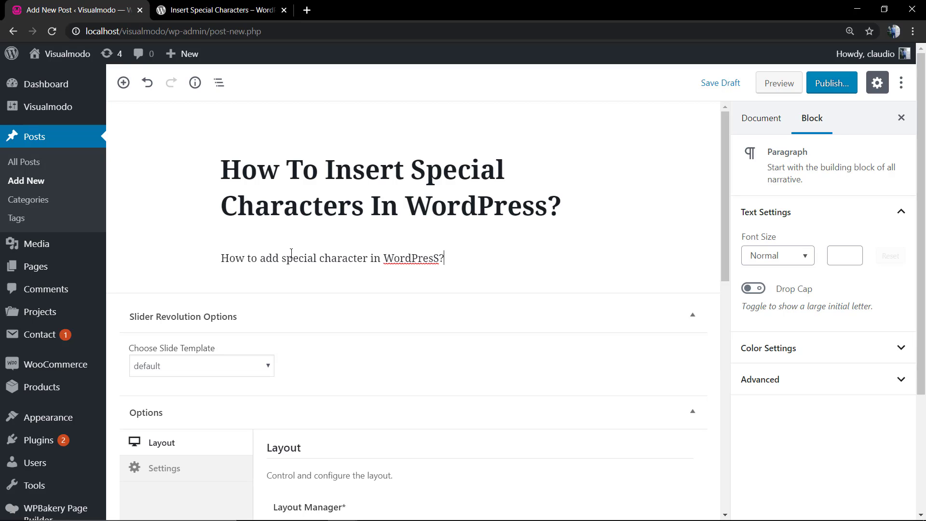
pyautogui.press('BackSpace')
pyautogui.write('?')
pyautogui.doubleClick(299, 256)
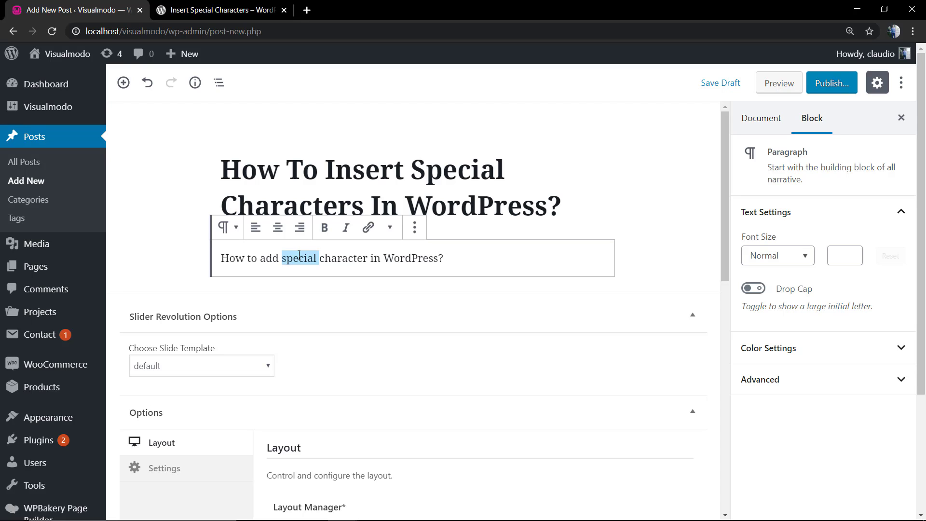
# - Insert a registered trademark ® at the end of the paragraph via Special Characters
pyautogui.hotkey('ctrl', 'a')
pyautogui.click(478, 262)
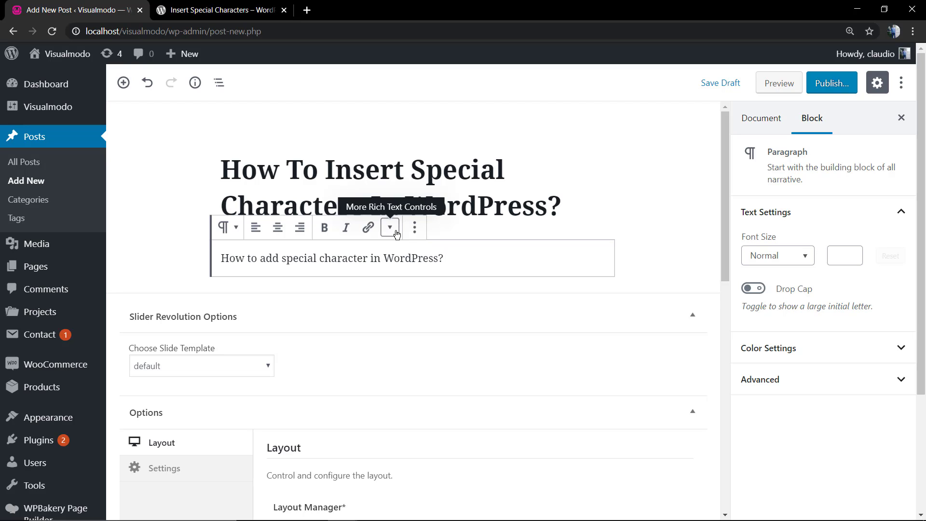
pyautogui.click(391, 229)
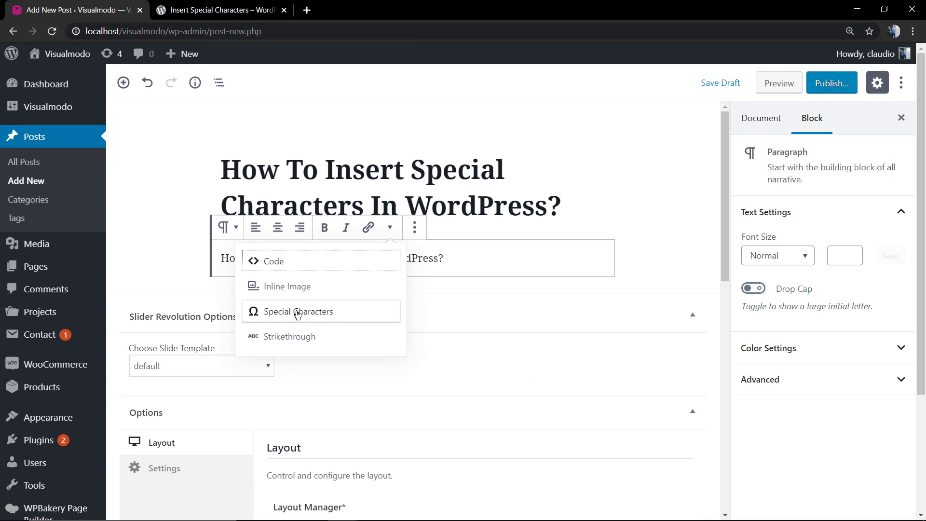
pyautogui.click(297, 312)
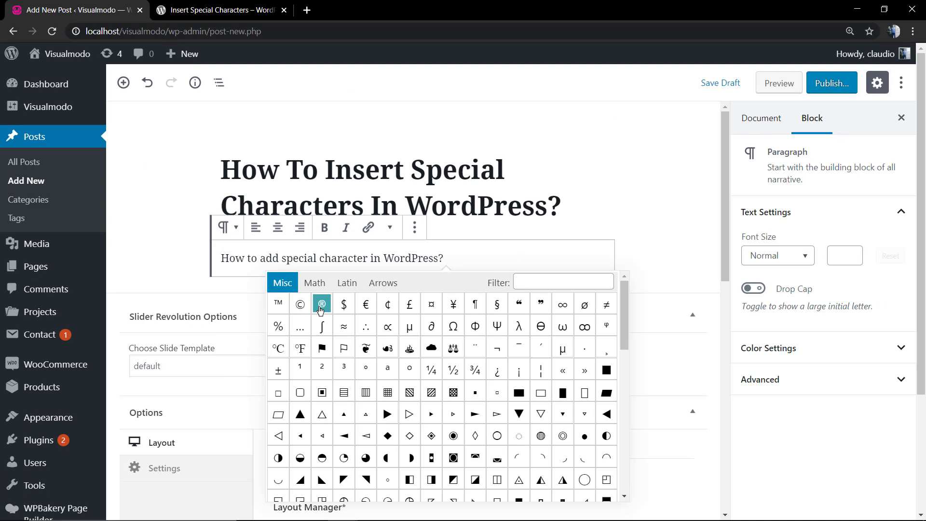
pyautogui.click(321, 305)
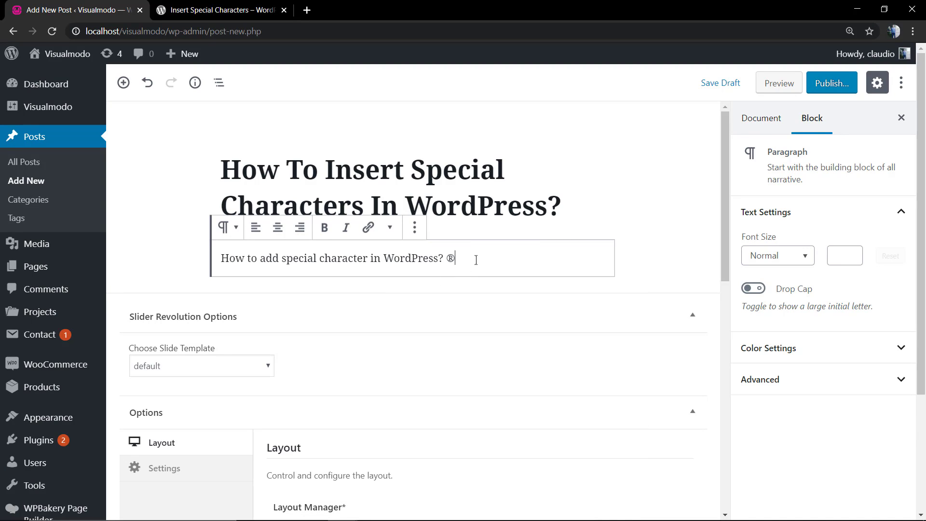
# - Insert a warning sign ⚠ after the ®, filtering the picker by 'wa'
pyautogui.click(391, 231)
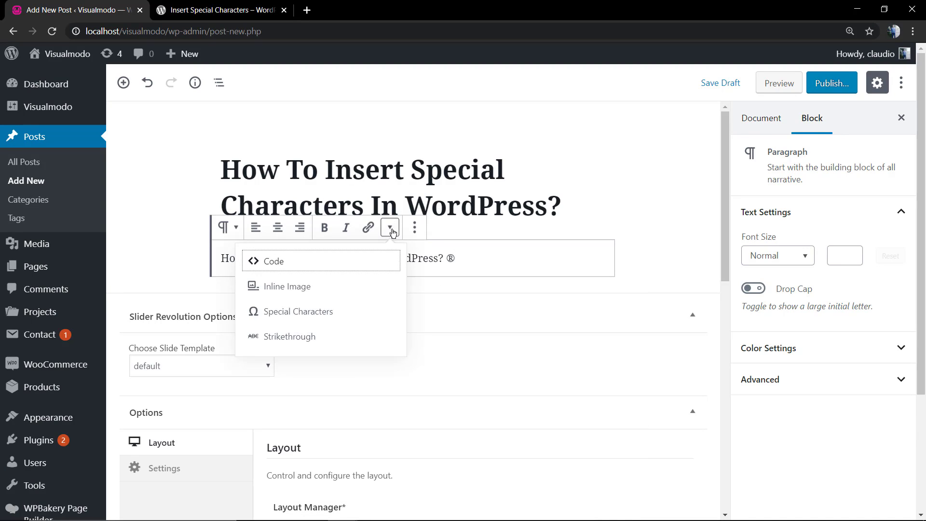
pyautogui.click(255, 311)
pyautogui.click(345, 284)
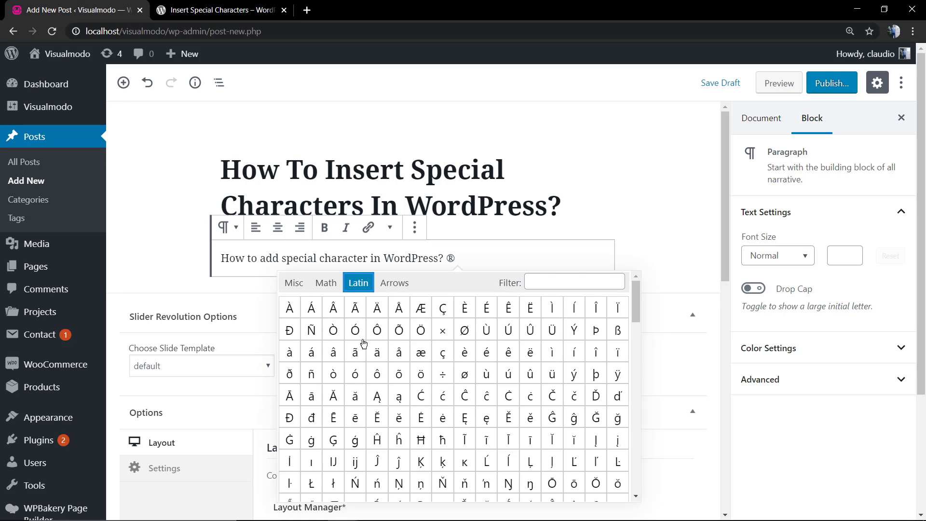
pyautogui.scroll(-3, 369, 384)
pyautogui.scroll(-3, 369, 381)
pyautogui.scroll(-3, 368, 384)
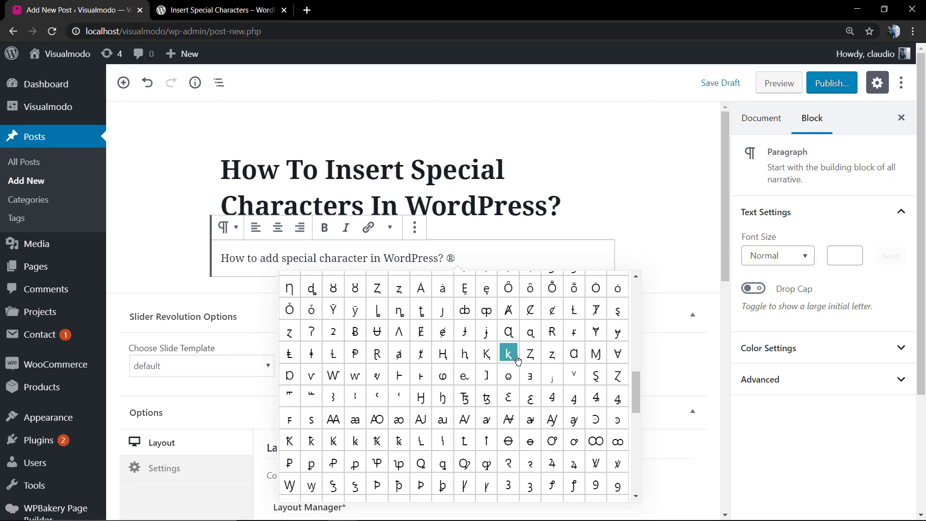
pyautogui.scroll(-5, 551, 365)
pyautogui.scroll(-2, 552, 365)
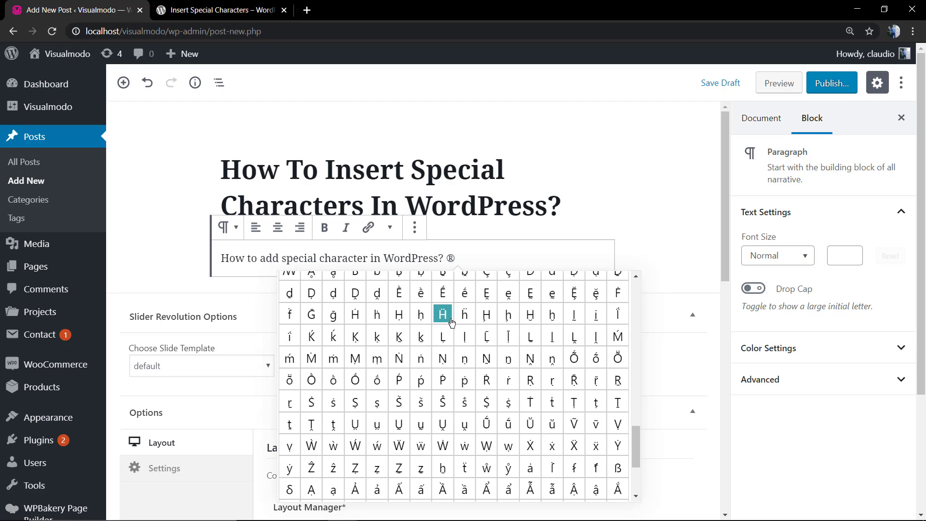
pyautogui.scroll(8, 507, 295)
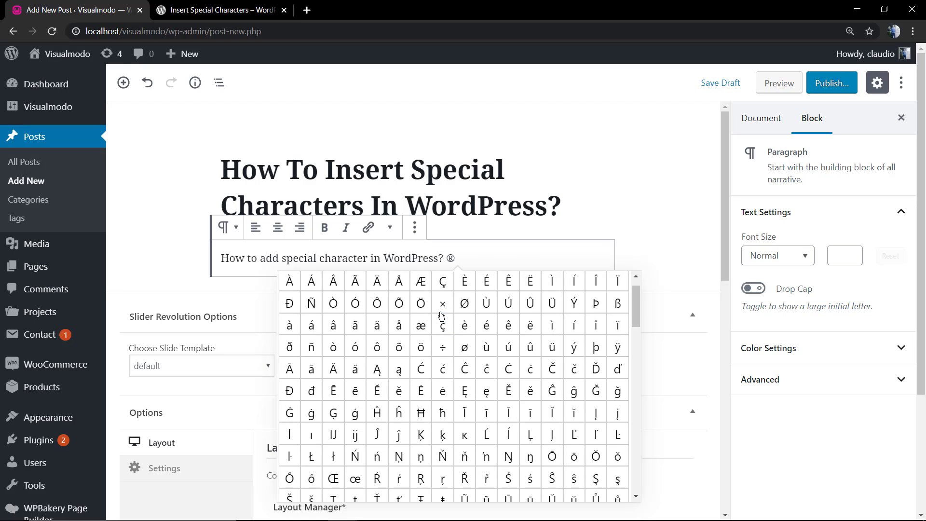
pyautogui.scroll(1, 552, 302)
pyautogui.click(553, 284)
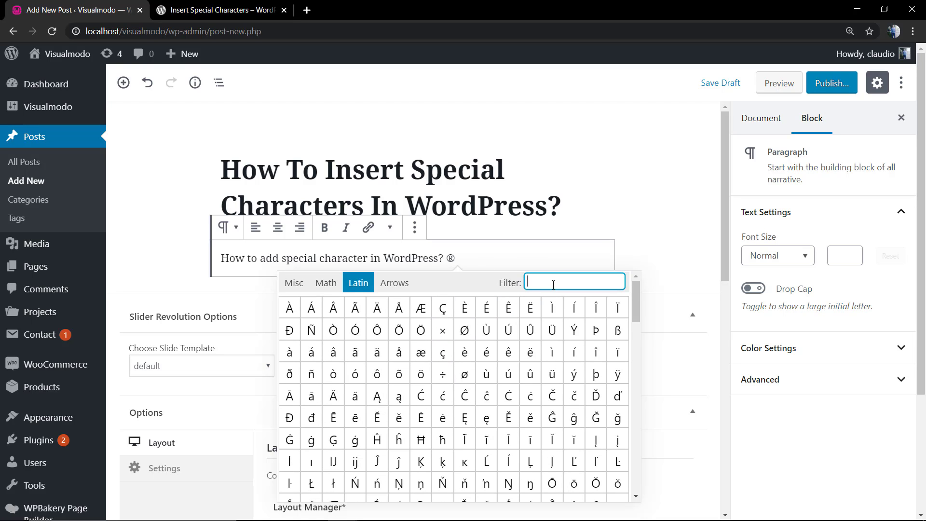
pyautogui.write('w')
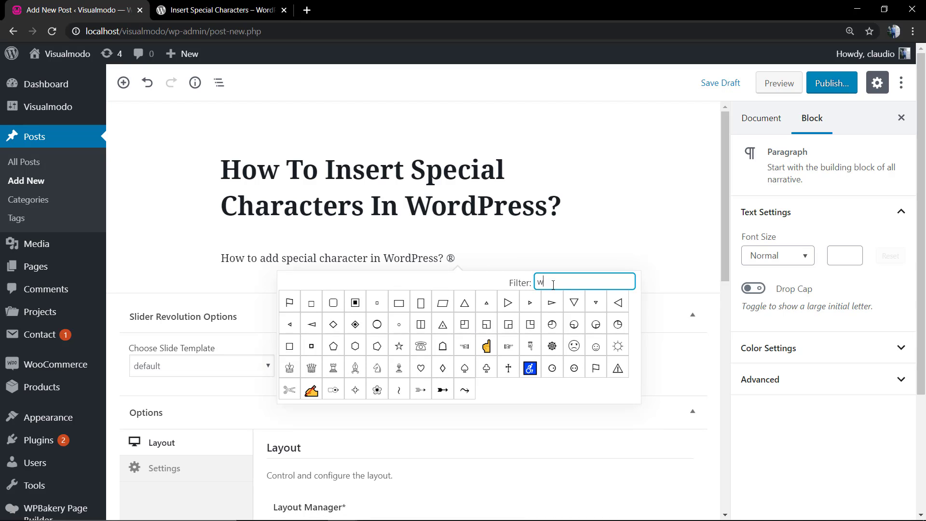
pyautogui.write('a')
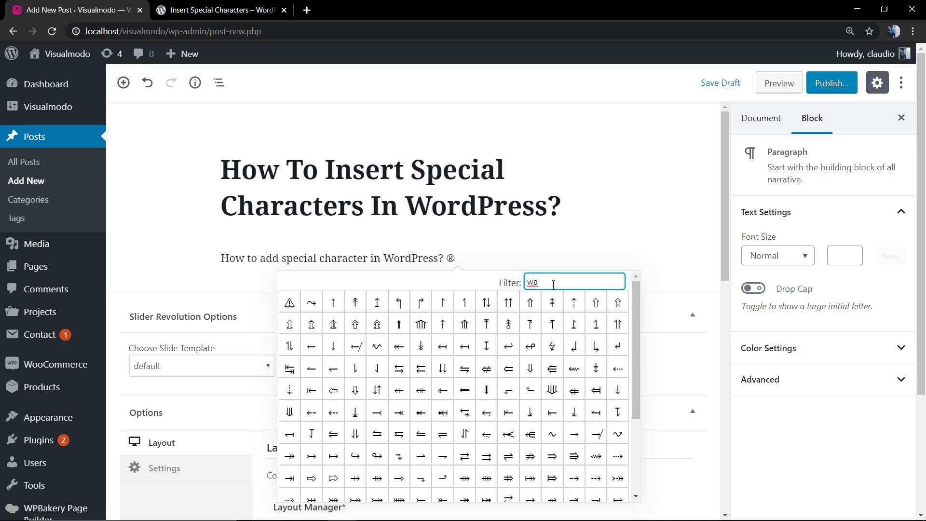
pyautogui.click(290, 304)
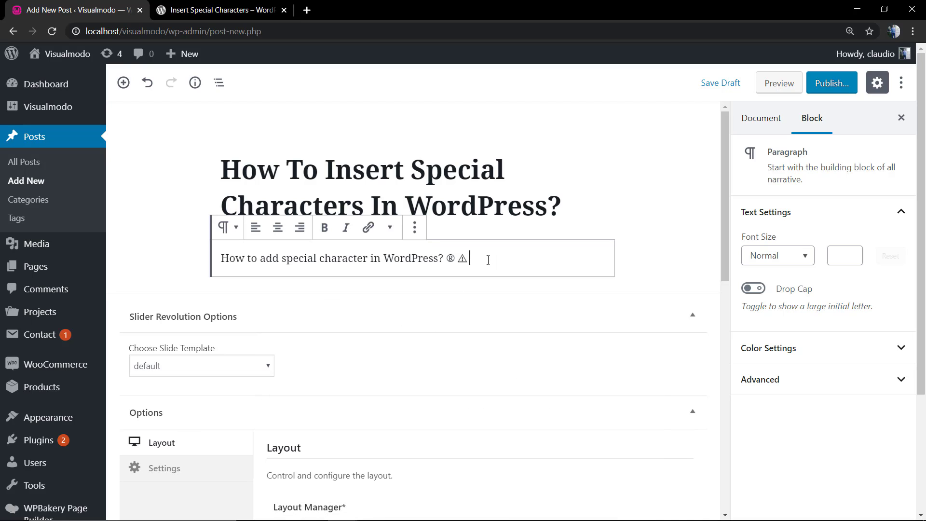
# - Insert the hatched square symbol after the warning sign
pyautogui.click(389, 227)
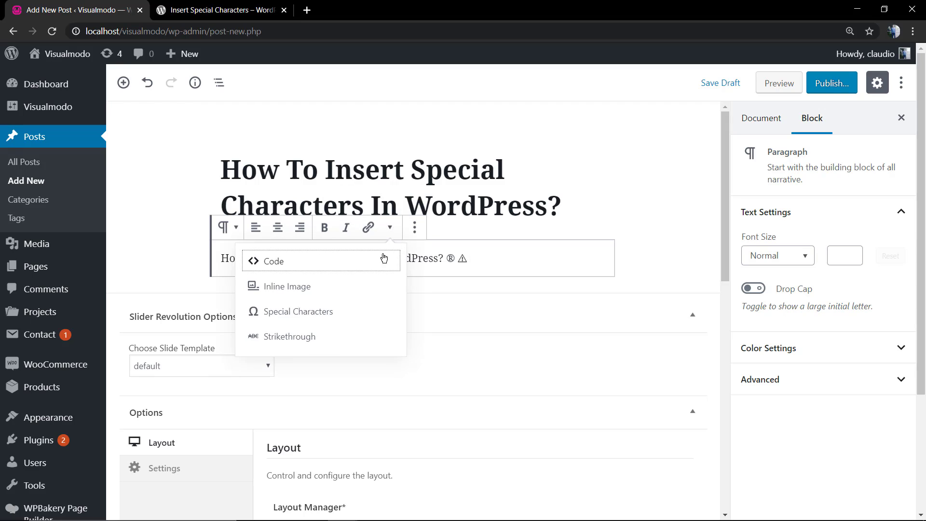
pyautogui.click(306, 313)
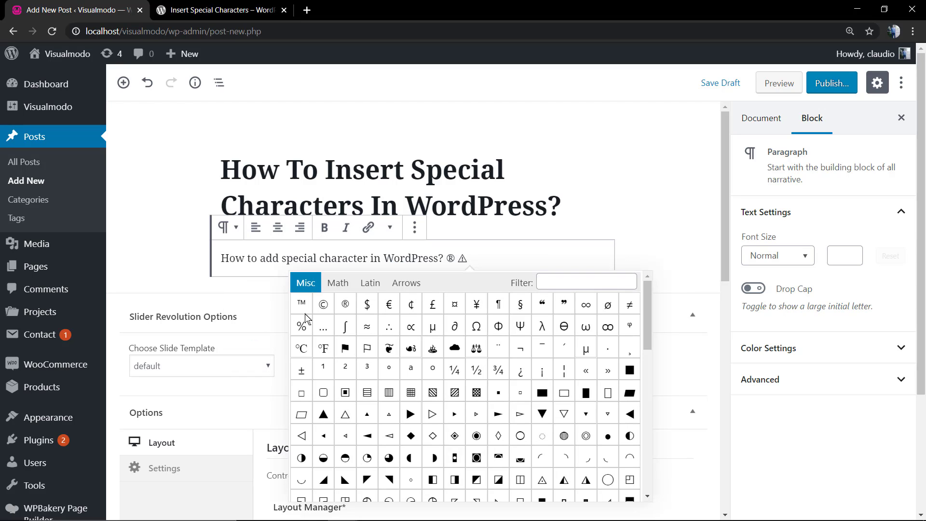
pyautogui.click(454, 392)
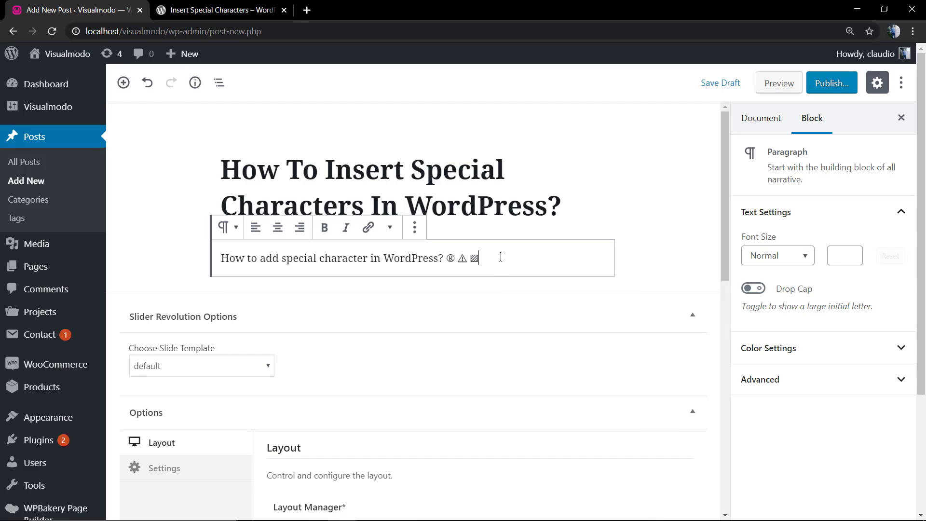
# - Insert a star symbol after the square and start a new empty block below
pyautogui.click(389, 227)
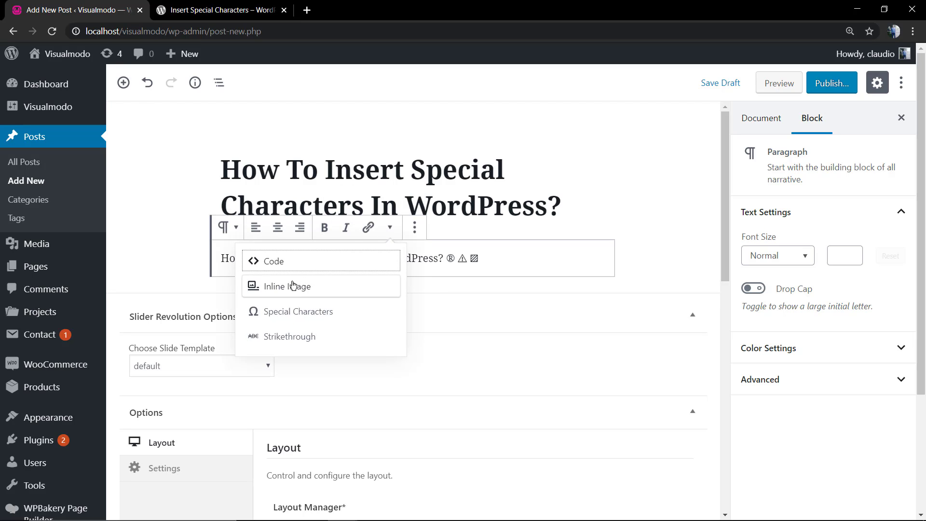
pyautogui.click(286, 311)
pyautogui.scroll(-10, 504, 389)
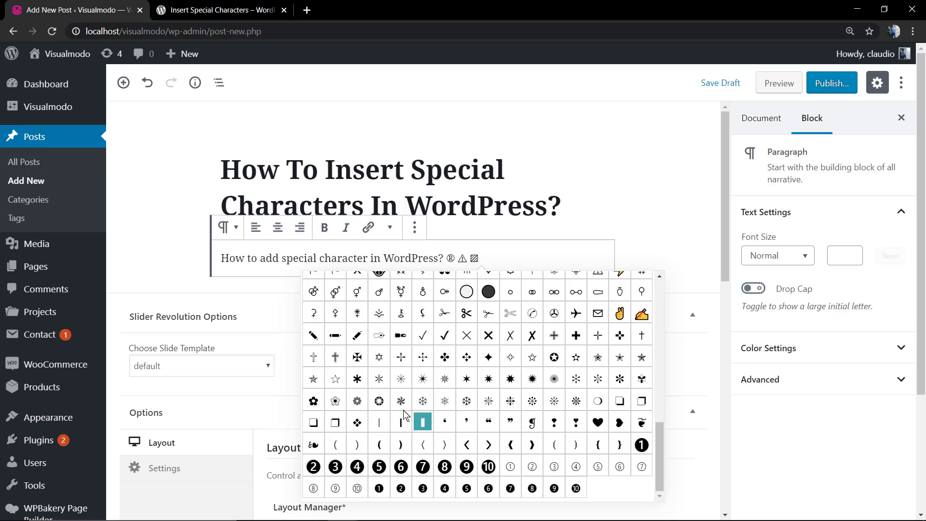
pyautogui.scroll(-3, 352, 375)
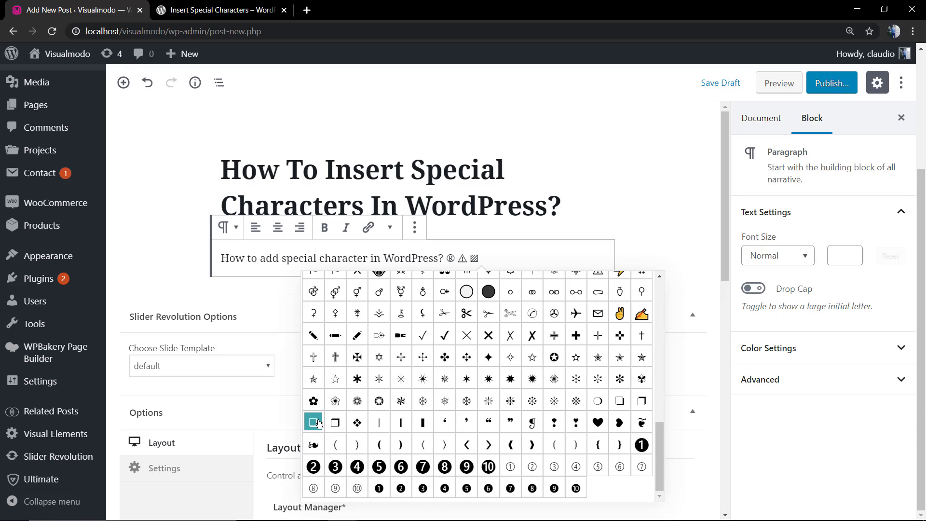
pyautogui.click(313, 379)
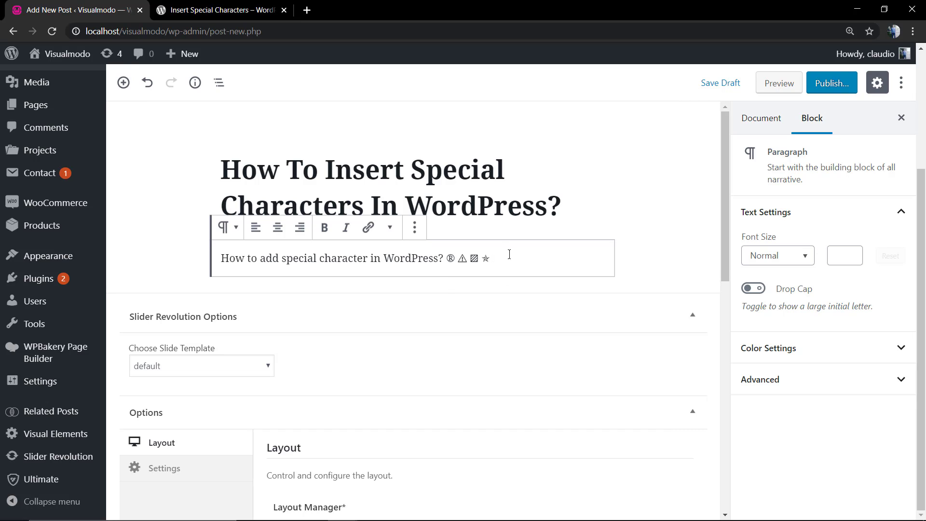
pyautogui.press('Return')
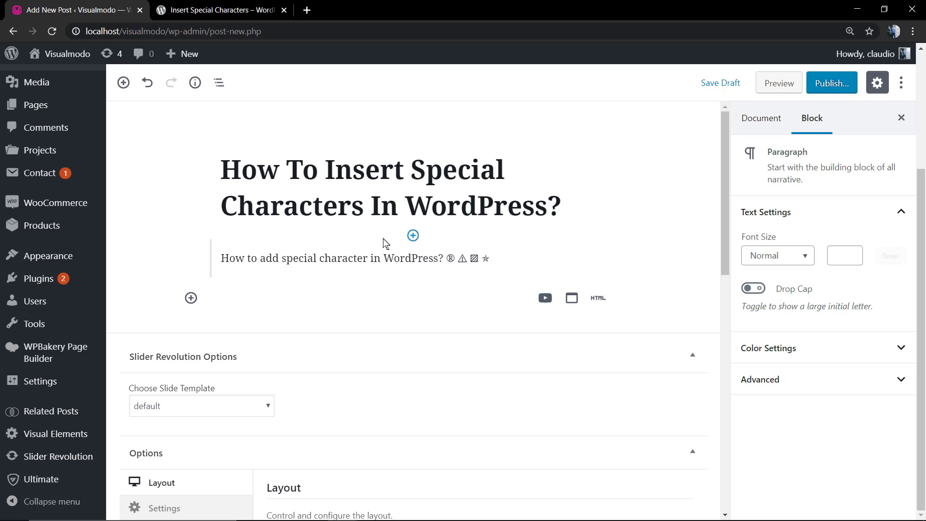
# - Convert the question paragraph to a list, then undo the conversion
pyautogui.click(370, 268)
pyautogui.click(253, 294)
pyautogui.doubleClick(334, 259)
pyautogui.click(335, 259)
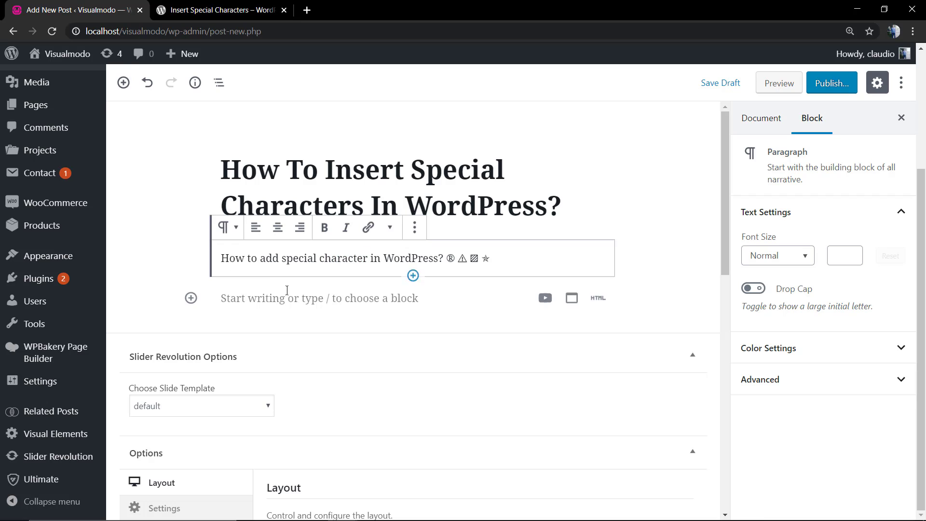
pyautogui.moveTo(227, 227)
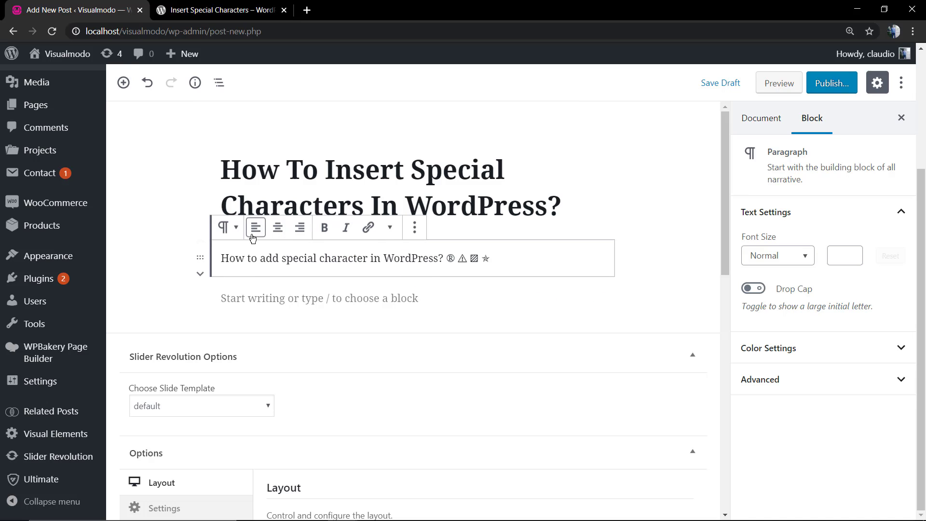
pyautogui.click(236, 237)
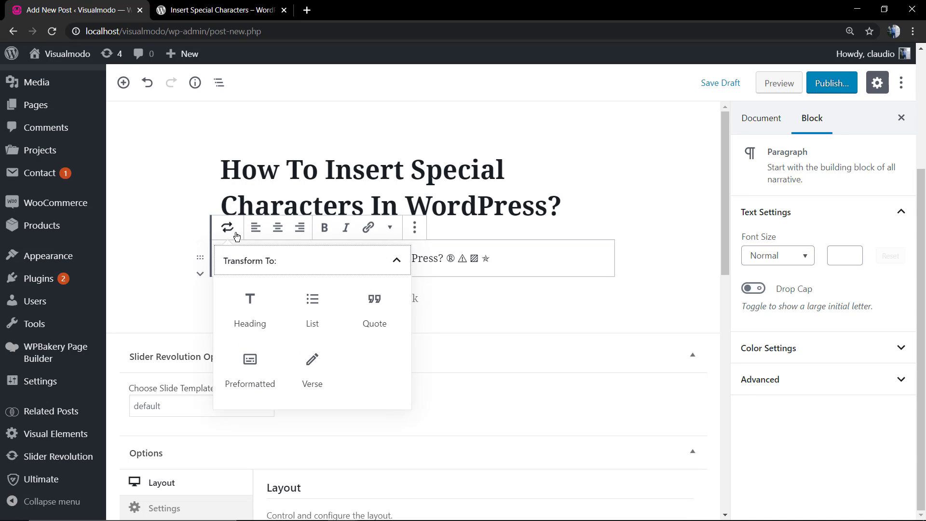
pyautogui.click(318, 311)
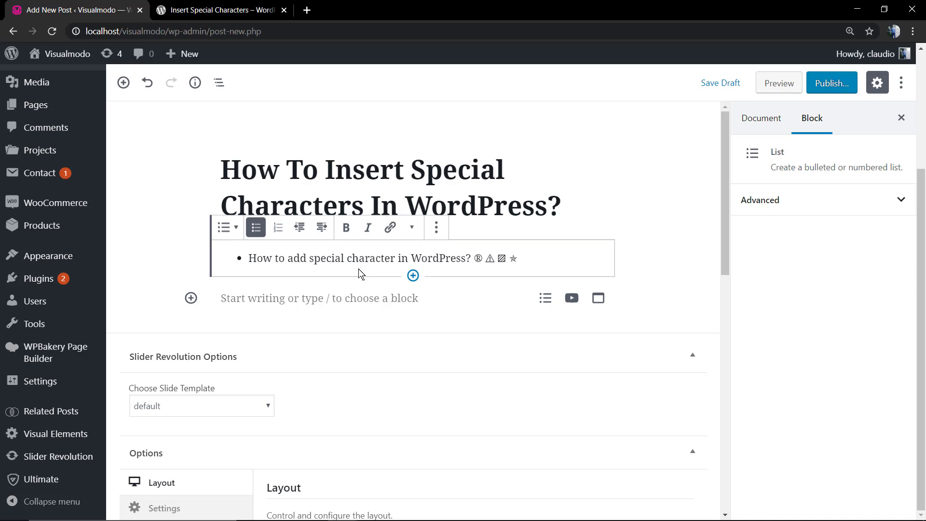
pyautogui.hotkey('ctrl', 'z')
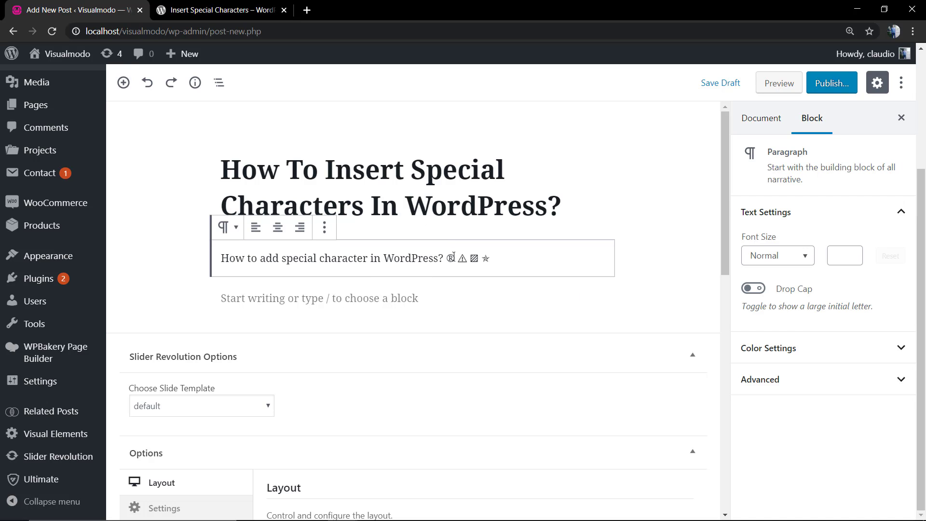
# - Split the symbols into their own paragraph and turn it into a bulleted list
pyautogui.click(447, 258)
pyautogui.press('Return')
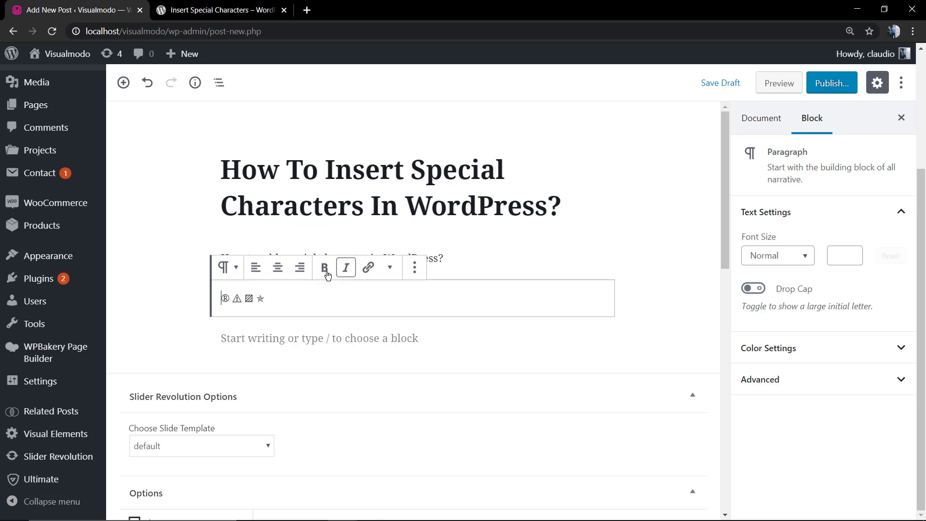
pyautogui.click(224, 268)
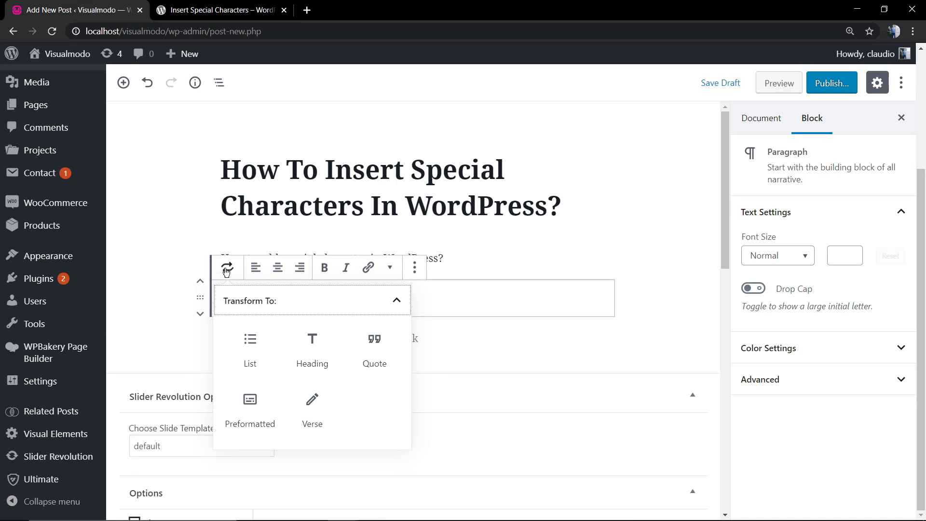
pyautogui.click(254, 344)
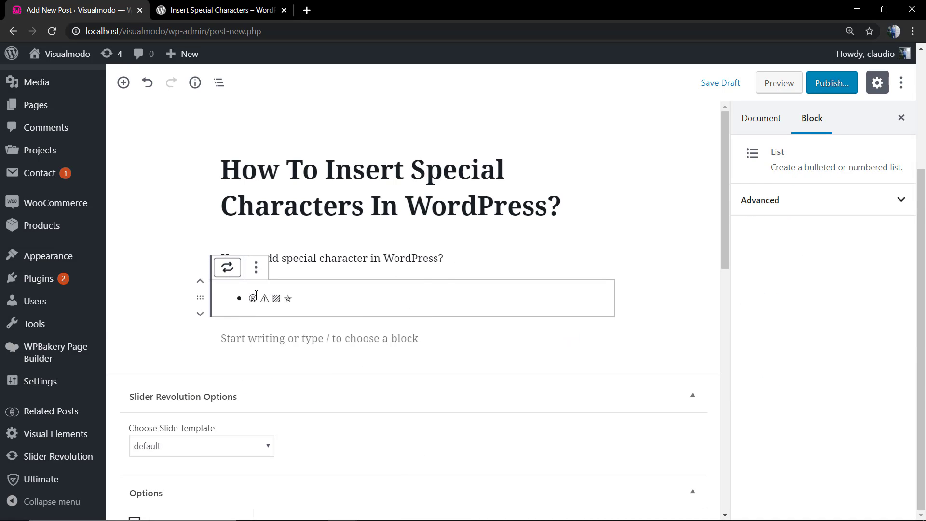
# - Put ®, ⚠, the square and the star each on its own bullet, with an empty bullet after
pyautogui.click(256, 297)
pyautogui.press('Return')
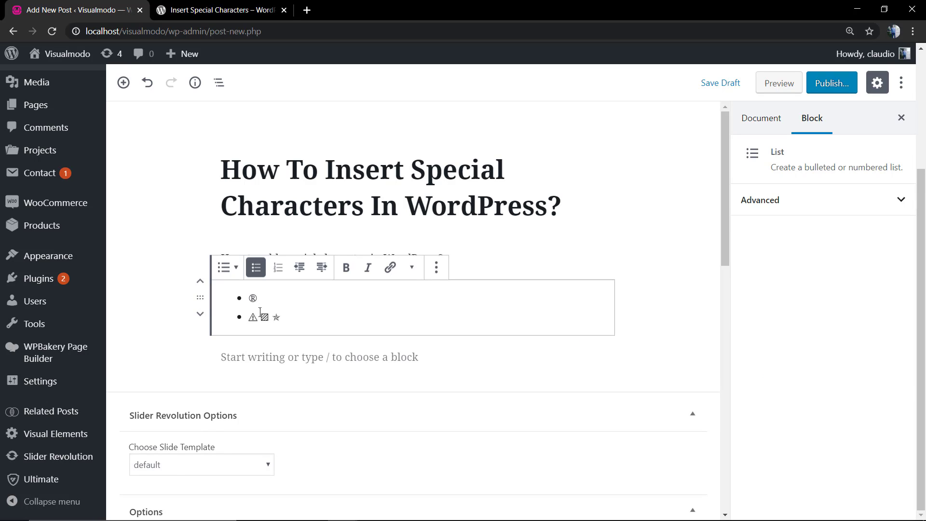
pyautogui.click(258, 316)
pyautogui.press('Return')
pyautogui.click(260, 336)
pyautogui.press('Return')
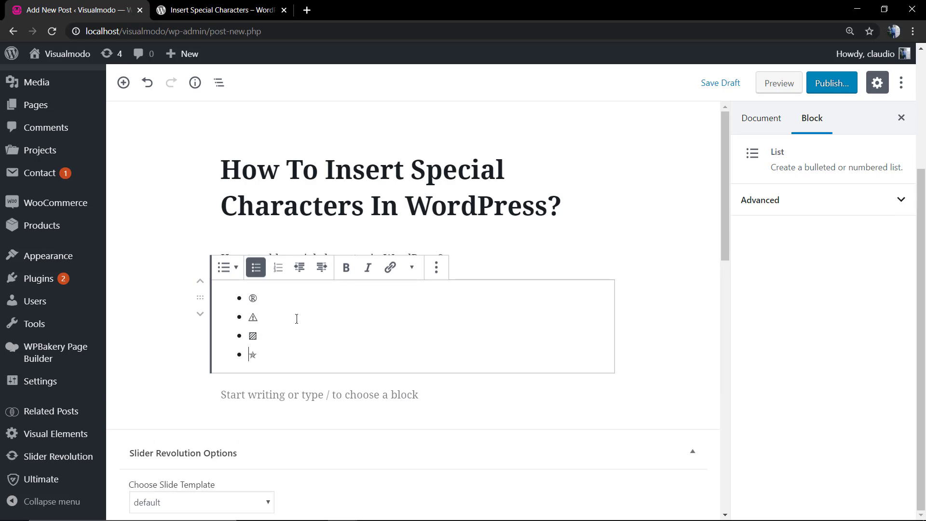
pyautogui.press('Return')
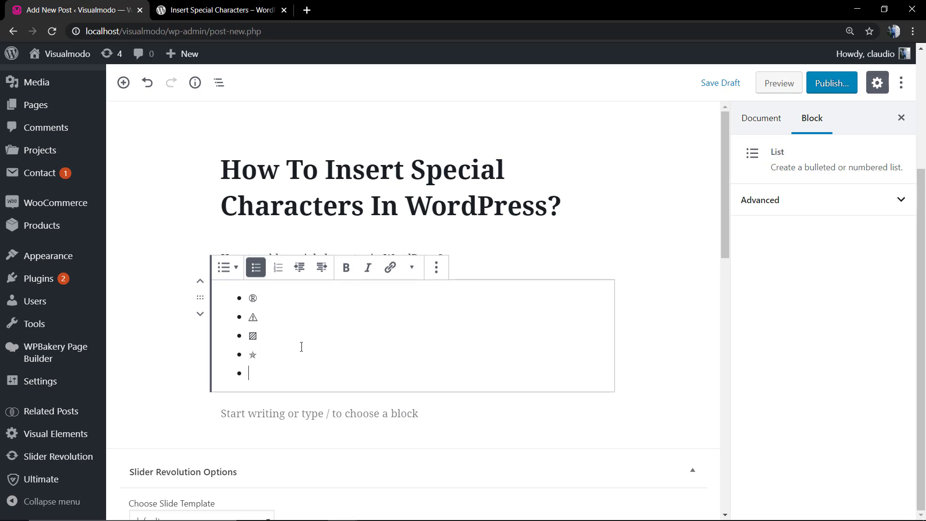
# - Preview the post in a new tab and inspect the bulleted symbols from ® to the star
pyautogui.click(780, 87)
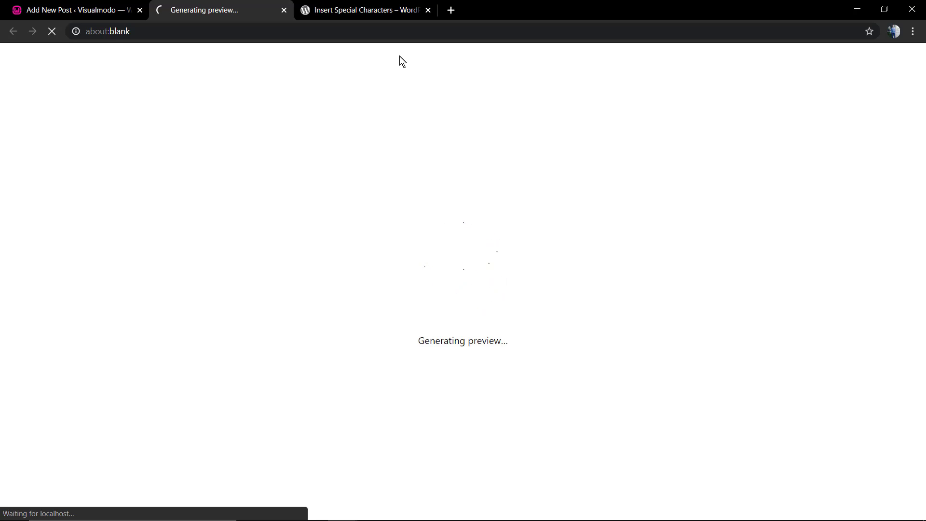
pyautogui.scroll(-2, 312, 209)
pyautogui.scroll(-2, 271, 240)
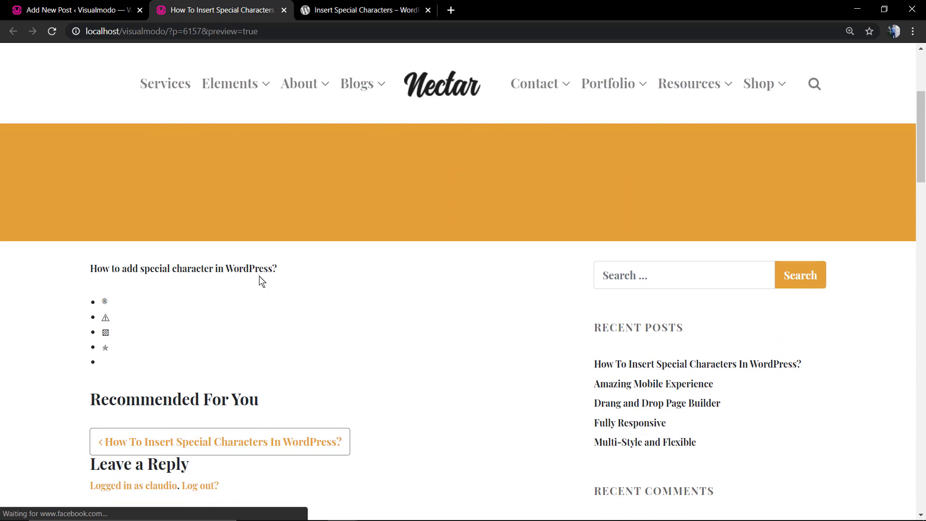
pyautogui.moveTo(128, 320); pyautogui.dragTo(140, 363)
pyautogui.click(106, 316)
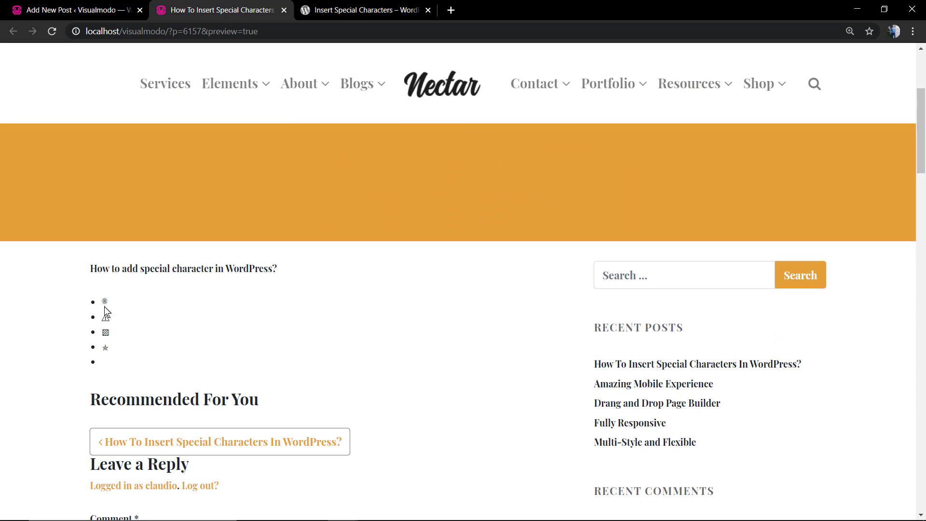
pyautogui.moveTo(97, 290); pyautogui.dragTo(142, 354)
pyautogui.click(142, 353)
# - Return to the post editor and bring up the symbol list's Transform To choices
pyautogui.click(108, 10)
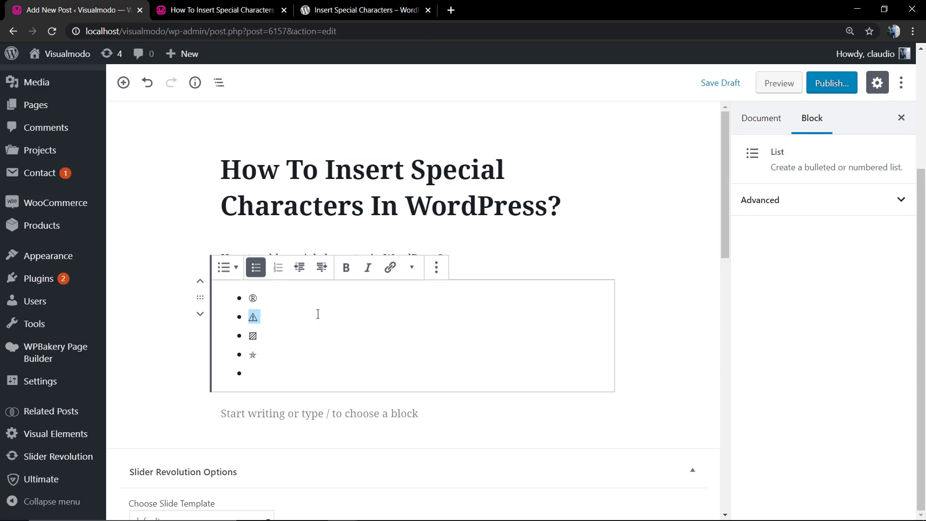
pyautogui.click(226, 274)
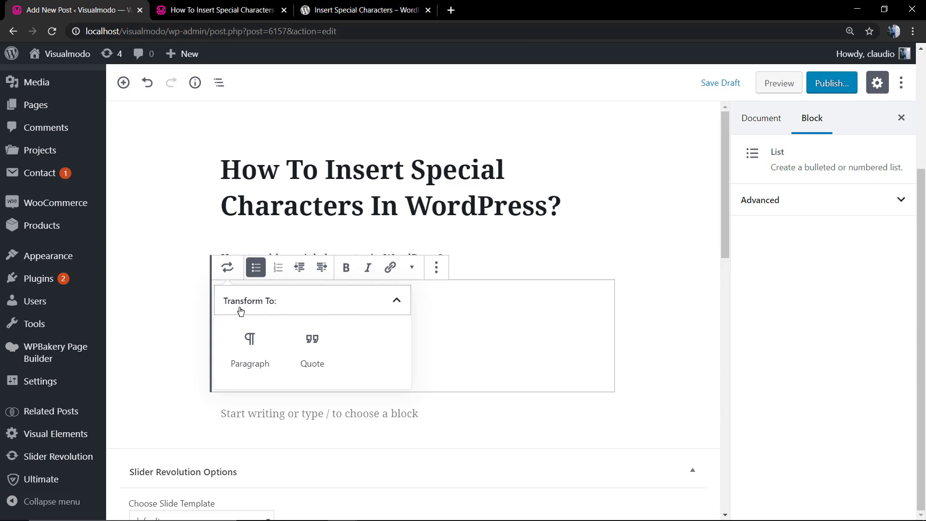